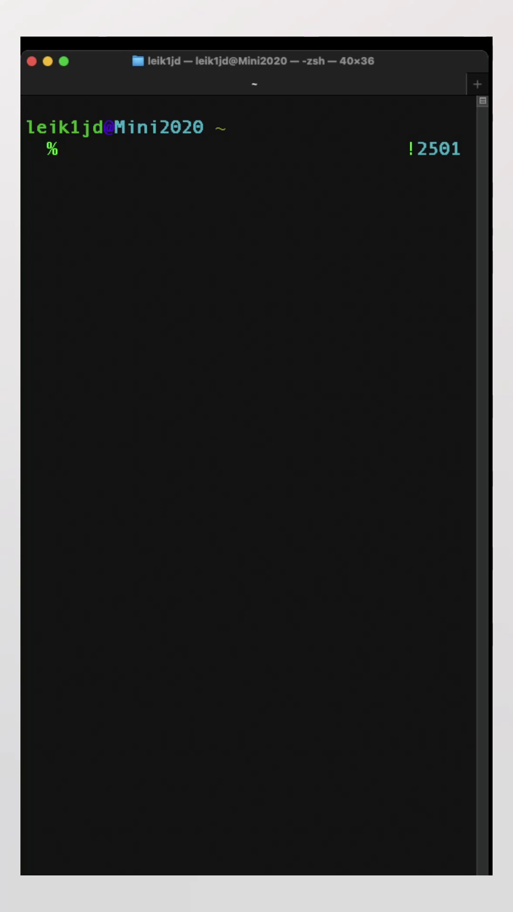
type("man df")
Step: Check the df manual, clear the screen, and run sudo df -h on /Volumes/T7-2TB
key("Return")
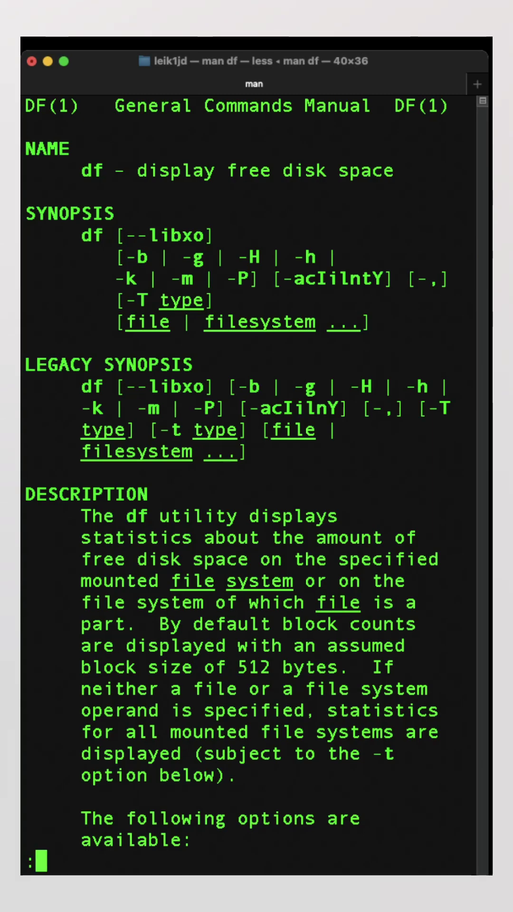
key("q")
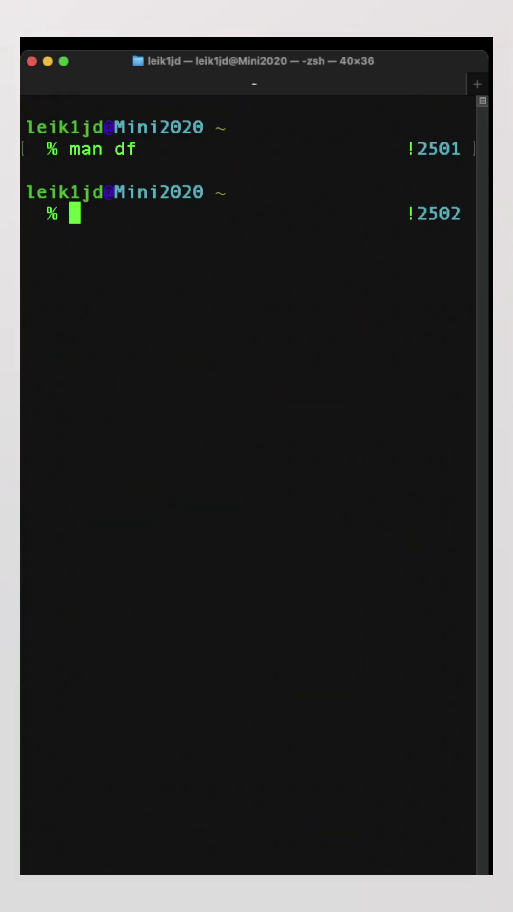
key("ctrl+l")
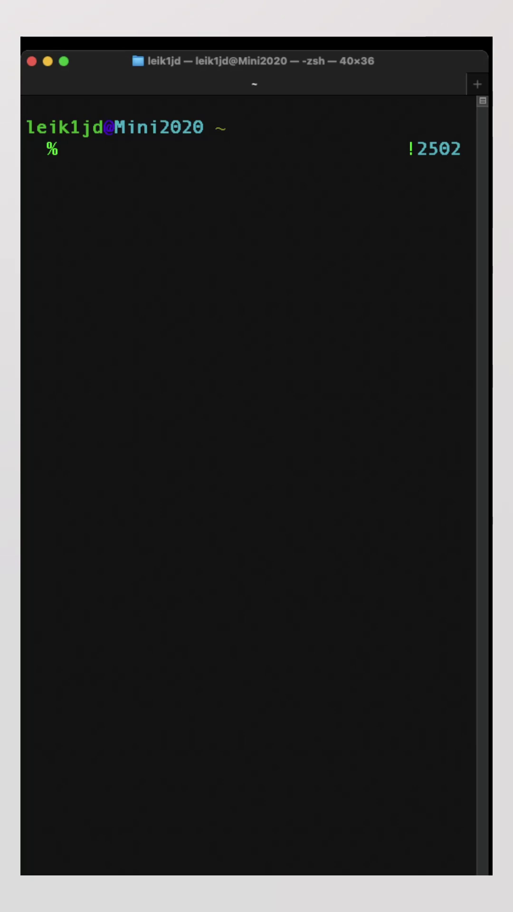
type("sudo df")
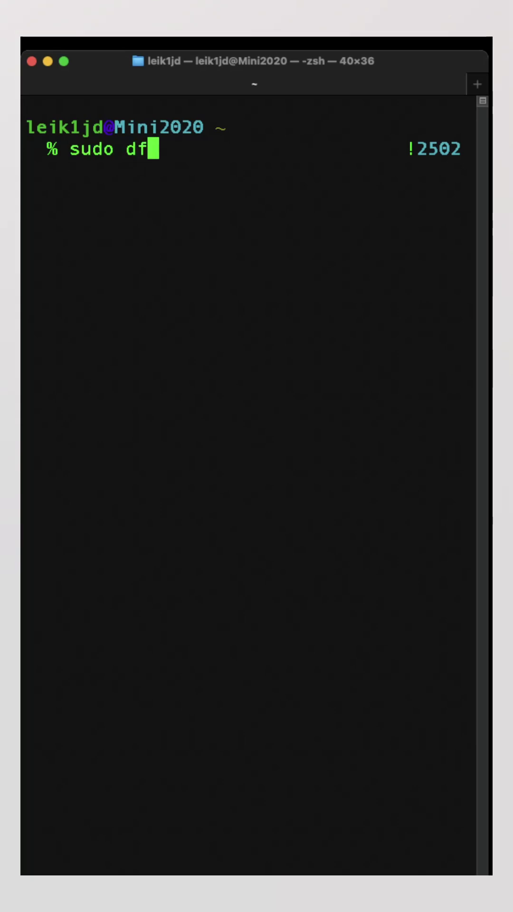
type(" -h")
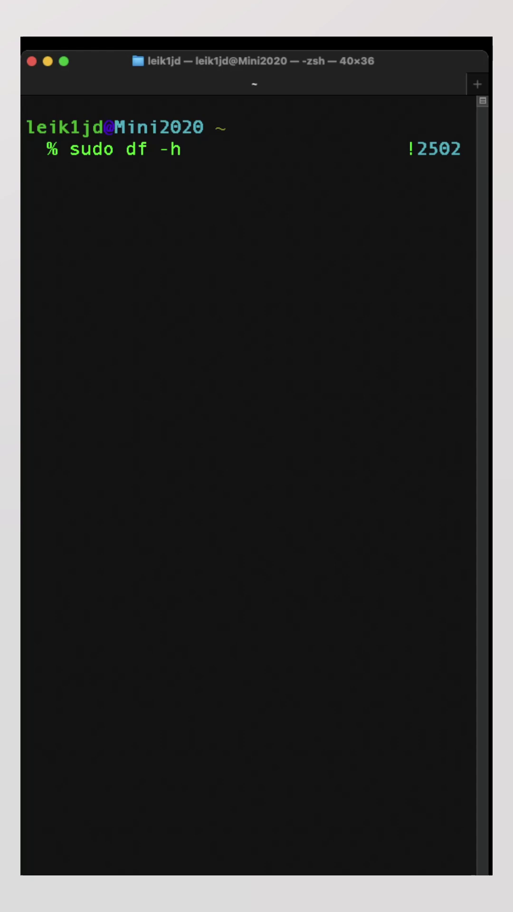
type(" /Vol")
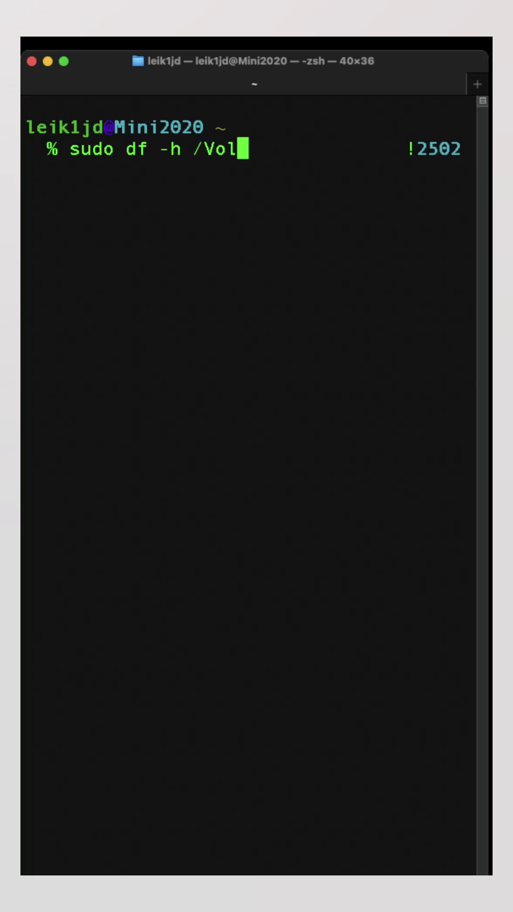
type("umes/")
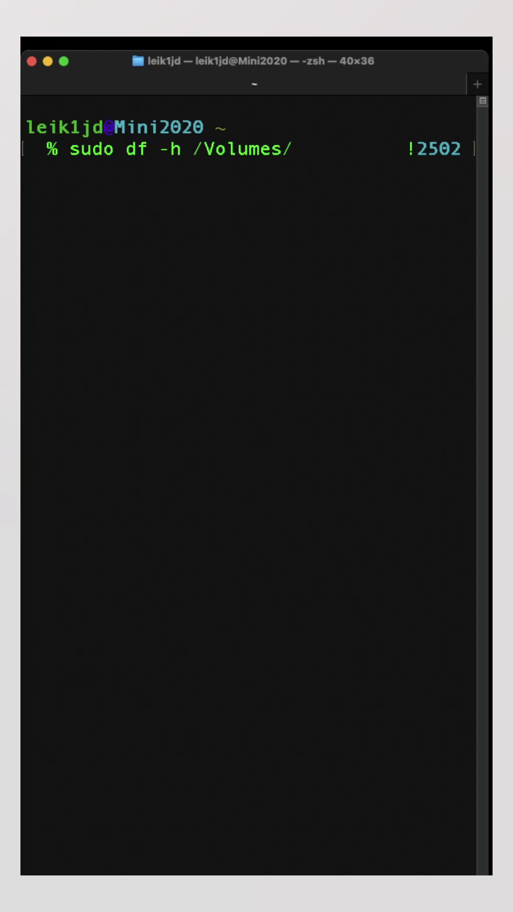
type("T7-")
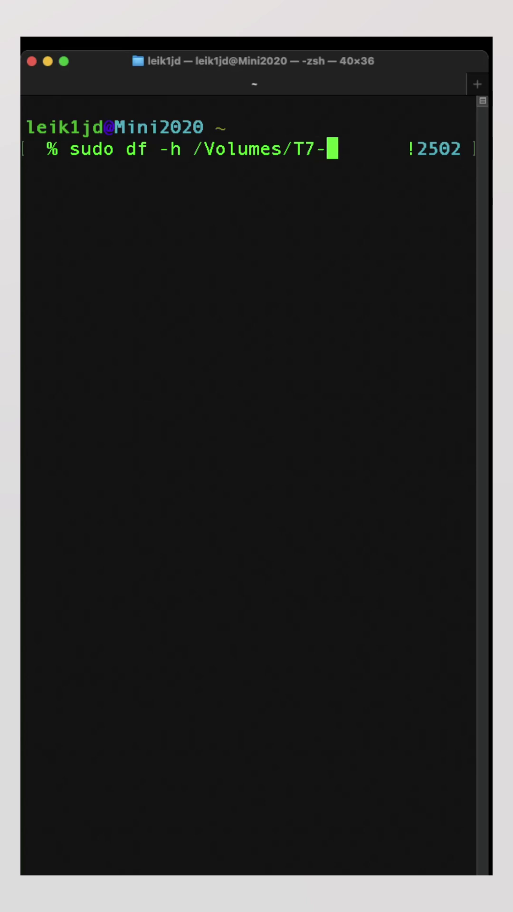
type("2")
key("Tab")
key("Return")
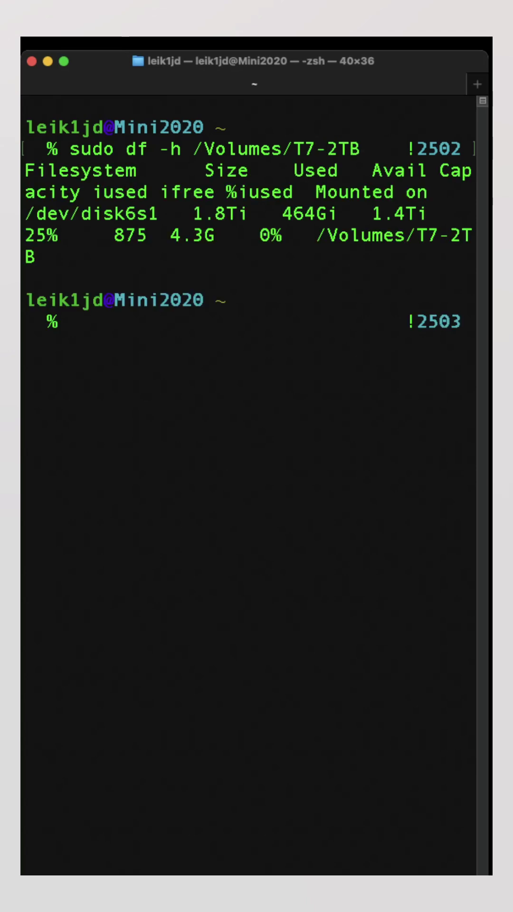